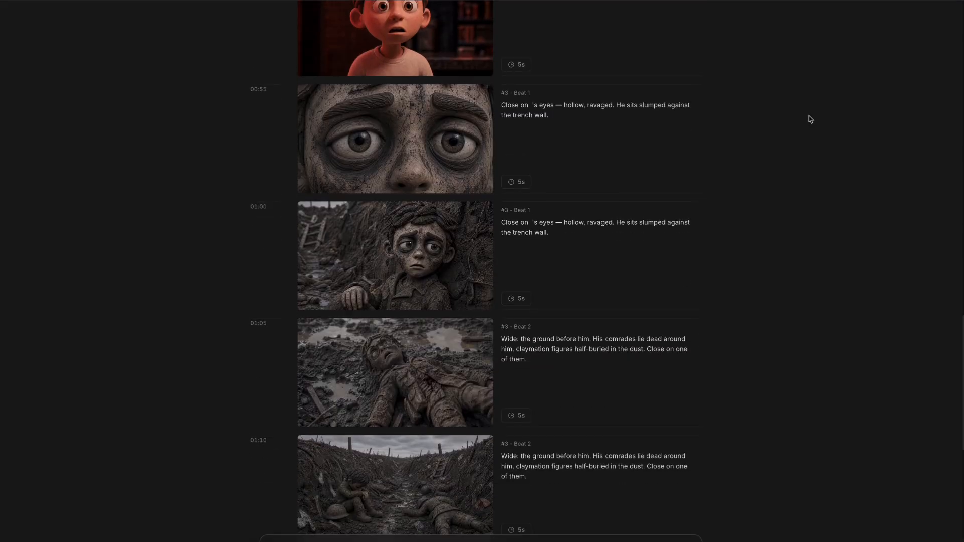
# Step: Select Beat1 of the Ticket booth scene for image creation and set the image model to GPT Image 2
pyautogui.scroll(14, 810, 119)
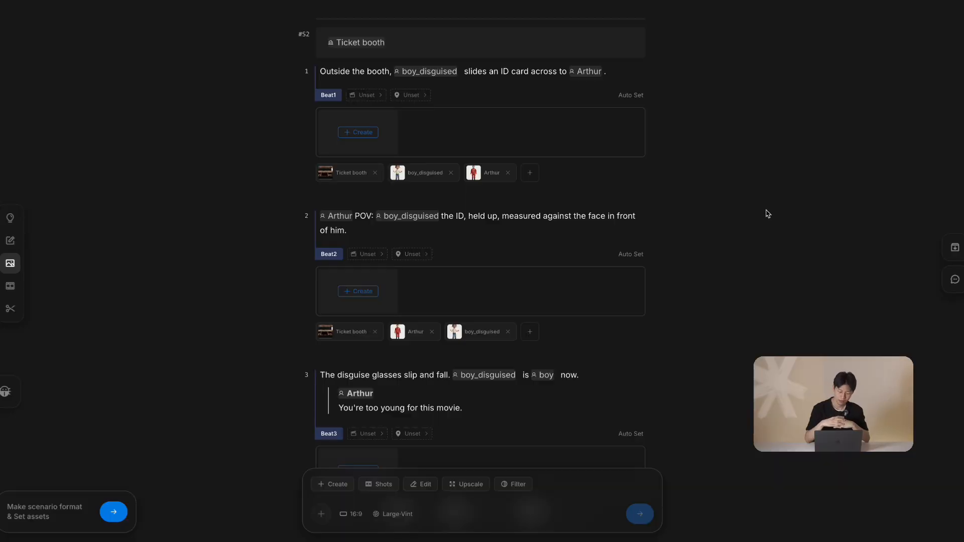
pyautogui.click(372, 131)
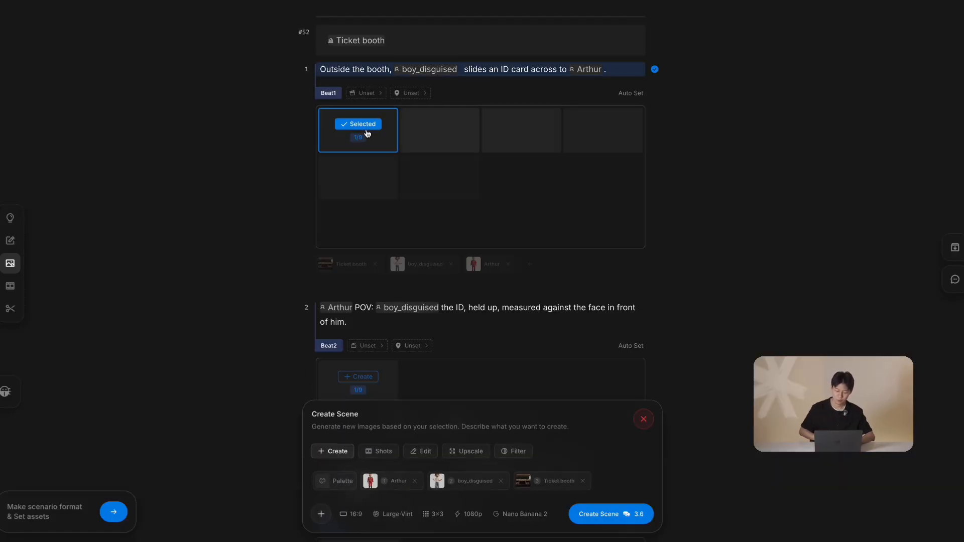
pyautogui.click(541, 515)
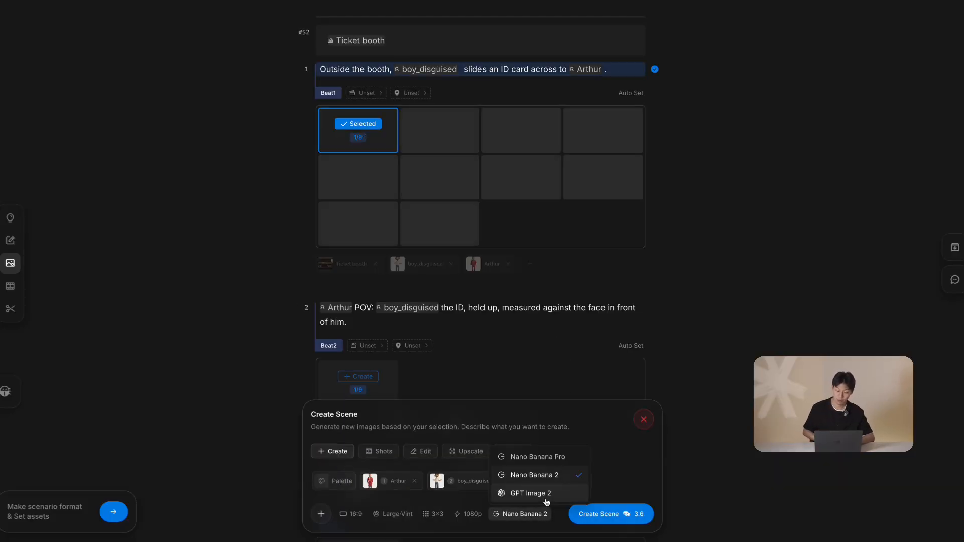
pyautogui.click(543, 493)
pyautogui.scroll(-2, 609, 370)
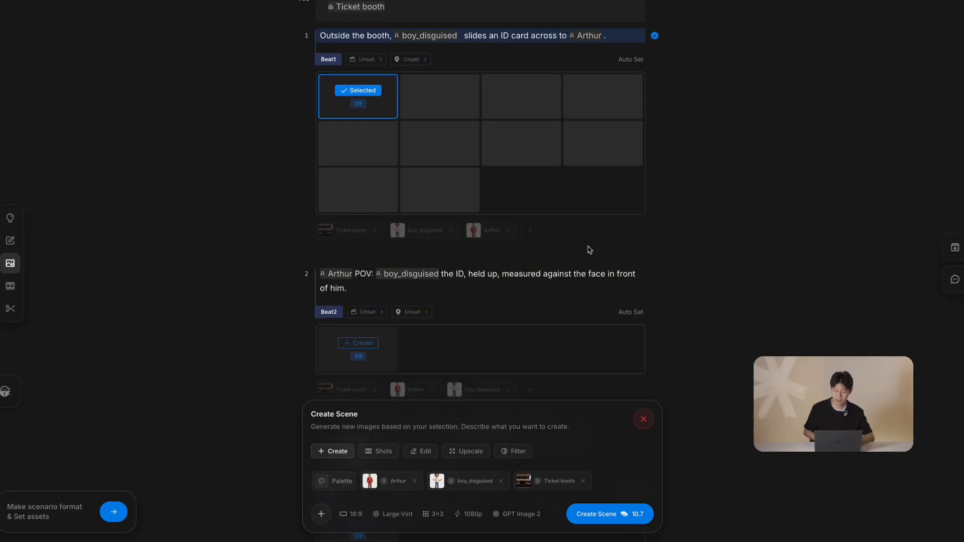
# Step: Add Beat2 and Beat3 of the Ticket booth scene to the selection and generate their 3×3 scene images
pyautogui.click(358, 318)
pyautogui.scroll(-2, 491, 279)
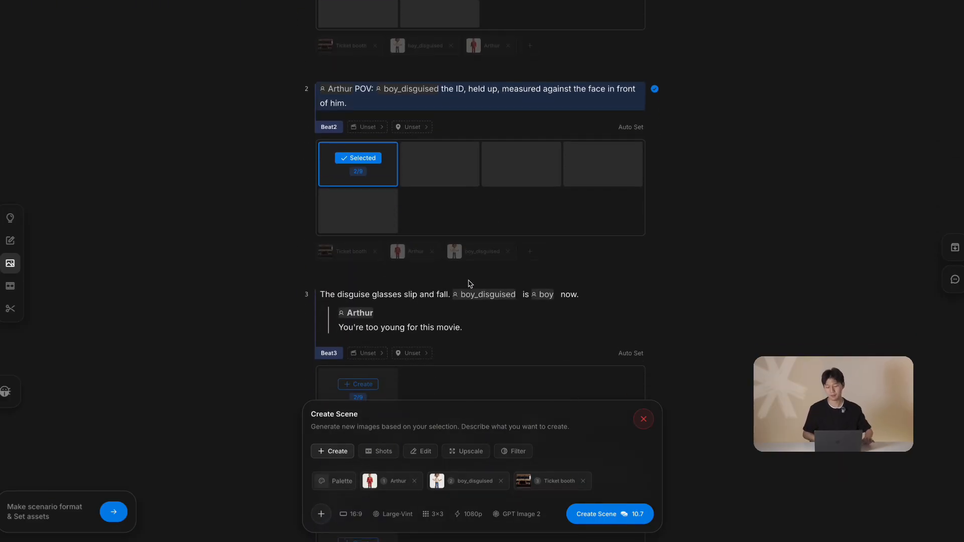
pyautogui.click(358, 369)
pyautogui.scroll(2, 692, 246)
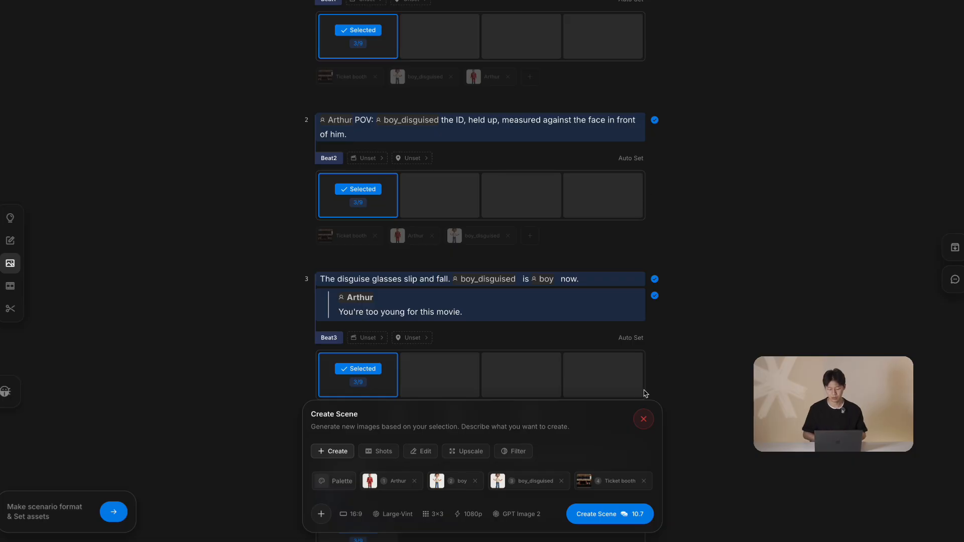
pyautogui.click(626, 523)
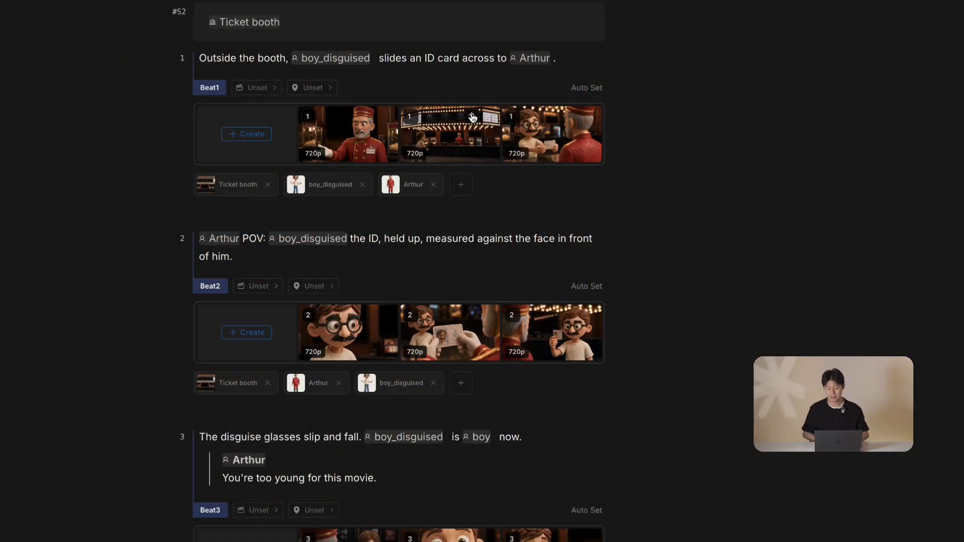
# Step: Choose the wide marquee image as a Beat1 shot and archive the candidate showing the disguised boy facing Arthur
pyautogui.click(472, 118)
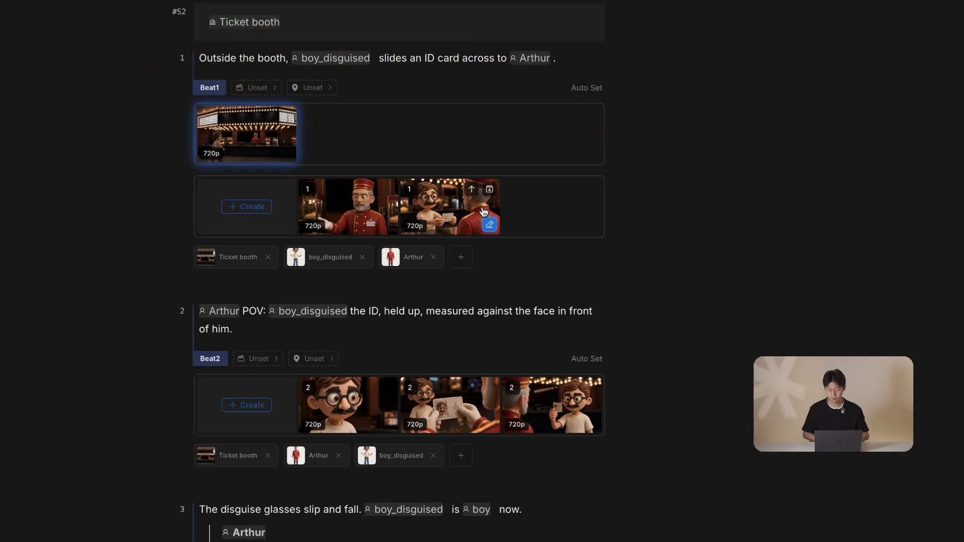
pyautogui.click(488, 194)
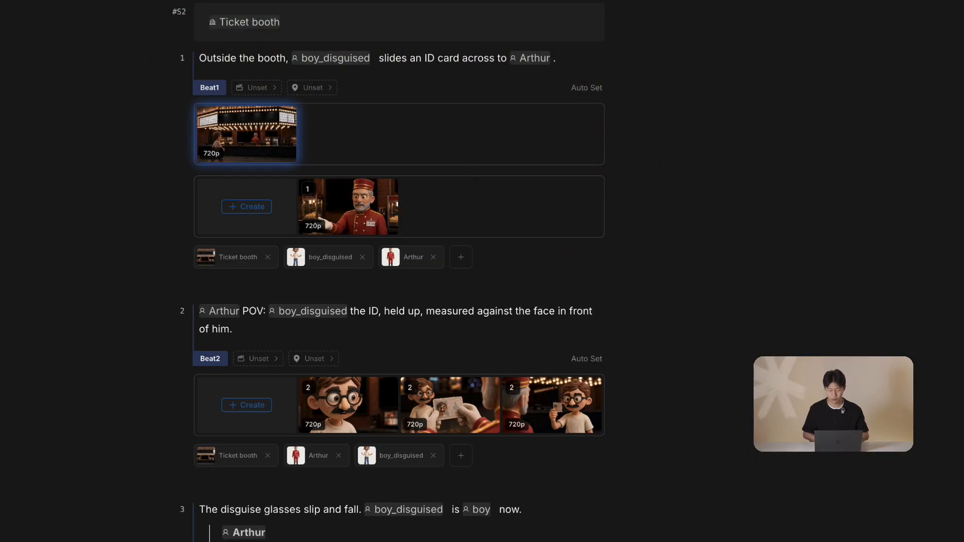
pyautogui.click(946, 57)
pyautogui.click(900, 71)
pyautogui.moveTo(371, 212)
pyautogui.mouseDown()
pyautogui.moveTo(387, 421)
pyautogui.moveTo(359, 410)
pyautogui.moveTo(325, 295)
pyautogui.moveTo(357, 205)
pyautogui.mouseUp()
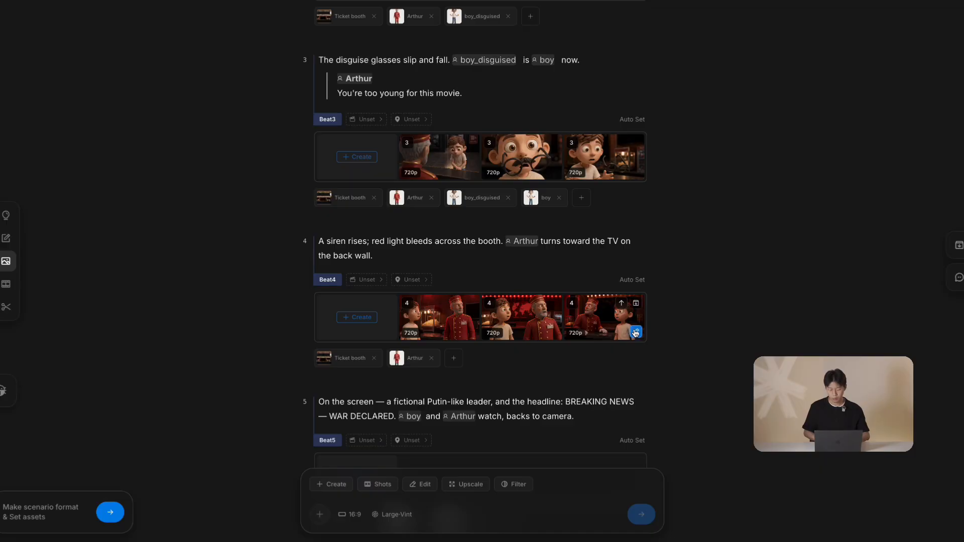
# Step: Open the third Beat4 image for editing and start describing the desired change with "I w"
pyautogui.click(635, 329)
pyautogui.click(665, 350)
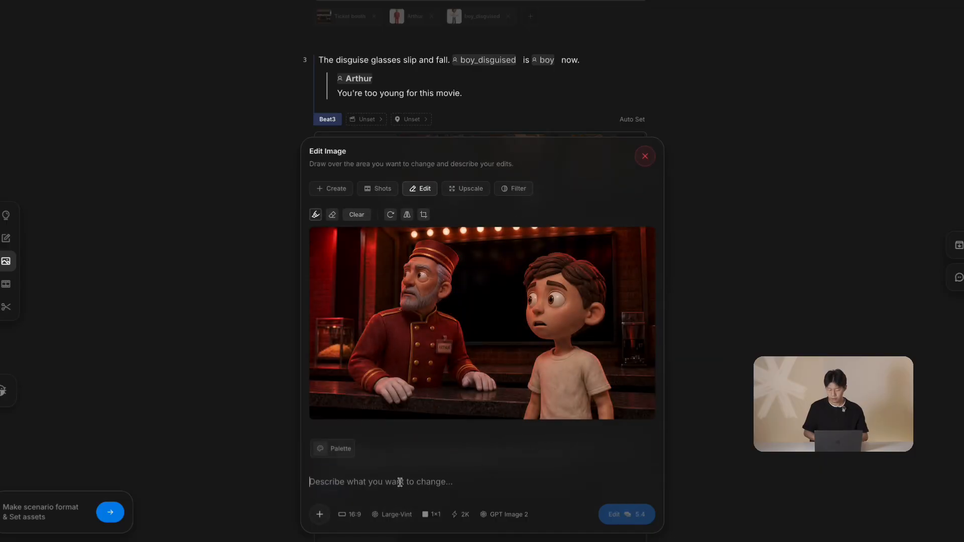
pyautogui.write('I w')
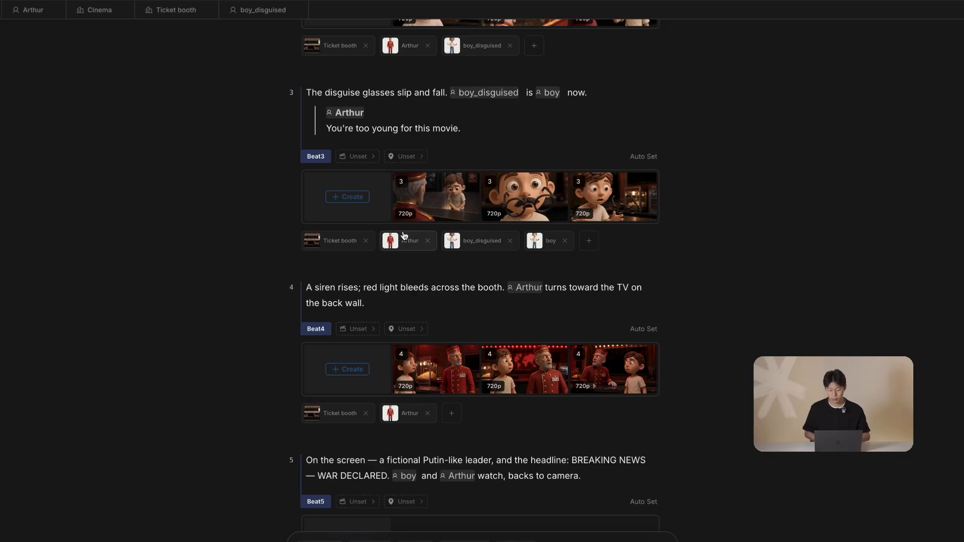
# Step: Open Cinematic Shots for the first Beat3 image, which shows the boy across the counter from Arthur
pyautogui.moveTo(460, 188)
pyautogui.click(470, 211)
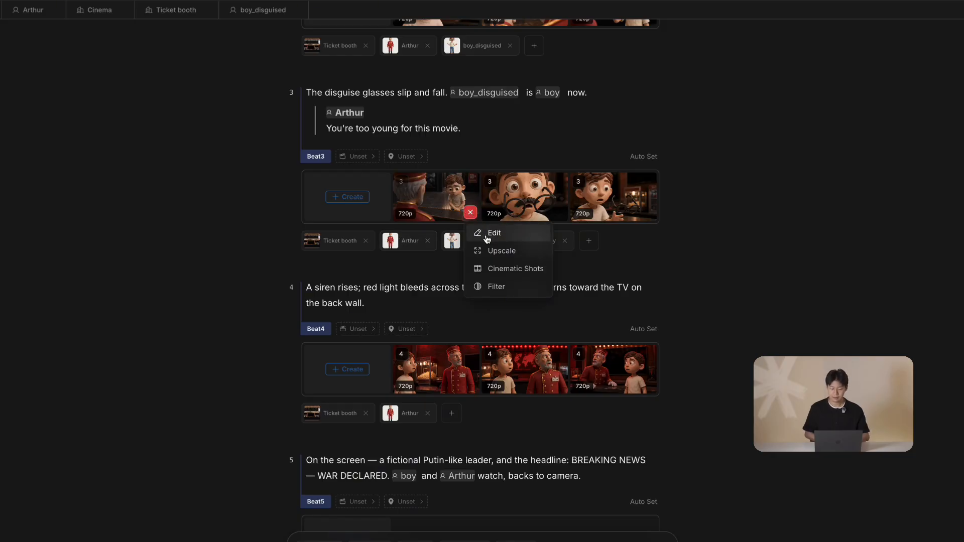
pyautogui.click(503, 267)
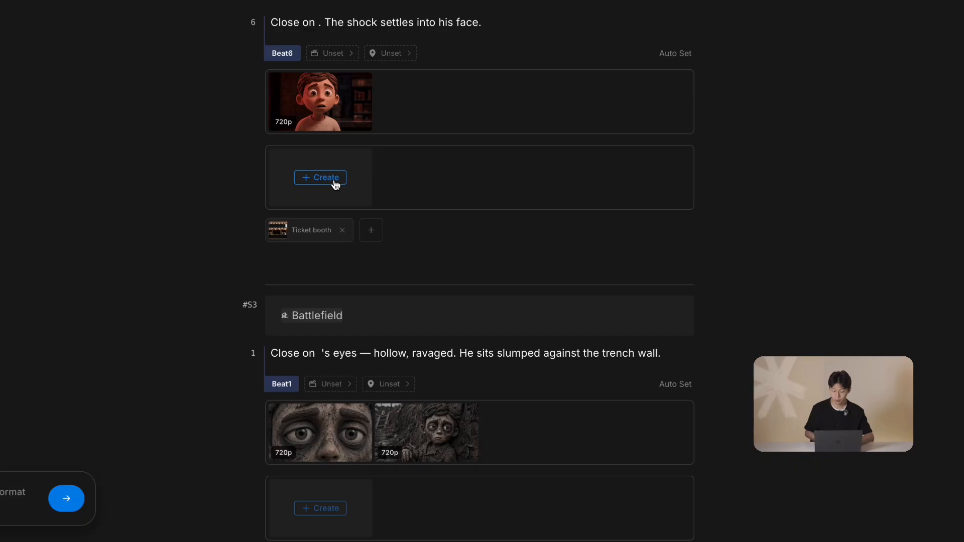
# Step: Select Beat6 for image creation, set its grid to 1×1 and enter "describe what" as the image description
pyautogui.click(335, 185)
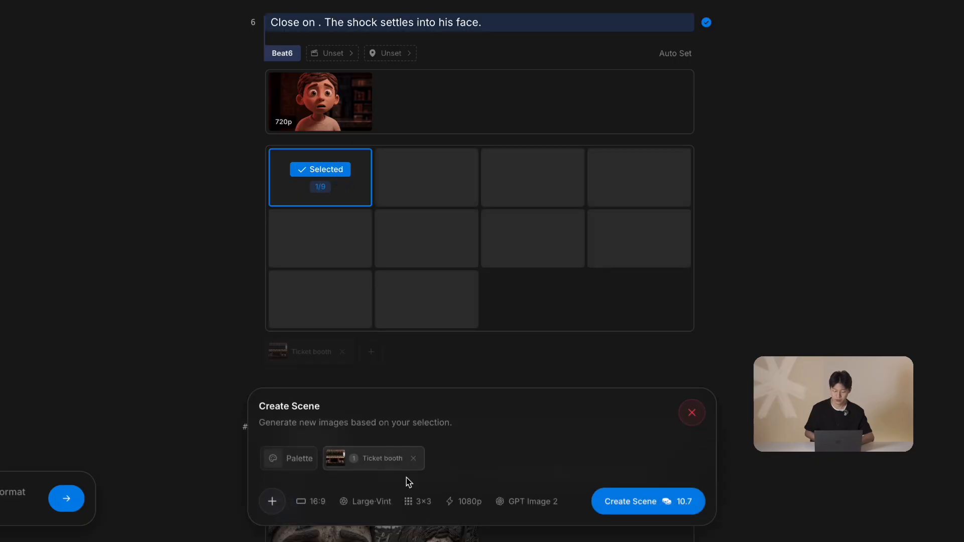
pyautogui.click(422, 501)
pyautogui.click(424, 475)
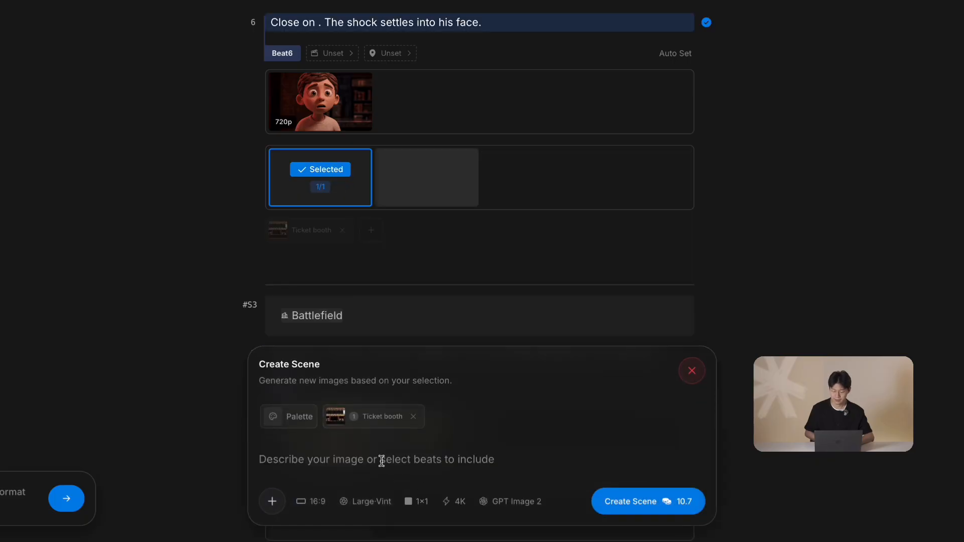
pyautogui.write('describe what')
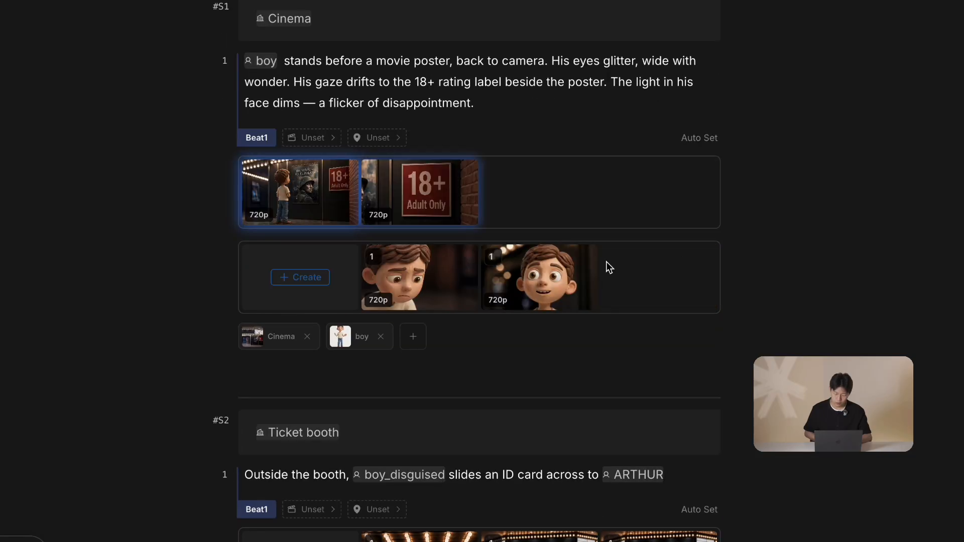
# Step: Publish the War Movie project to the web as a read-only shared project
pyautogui.scroll(-15, 680, 258)
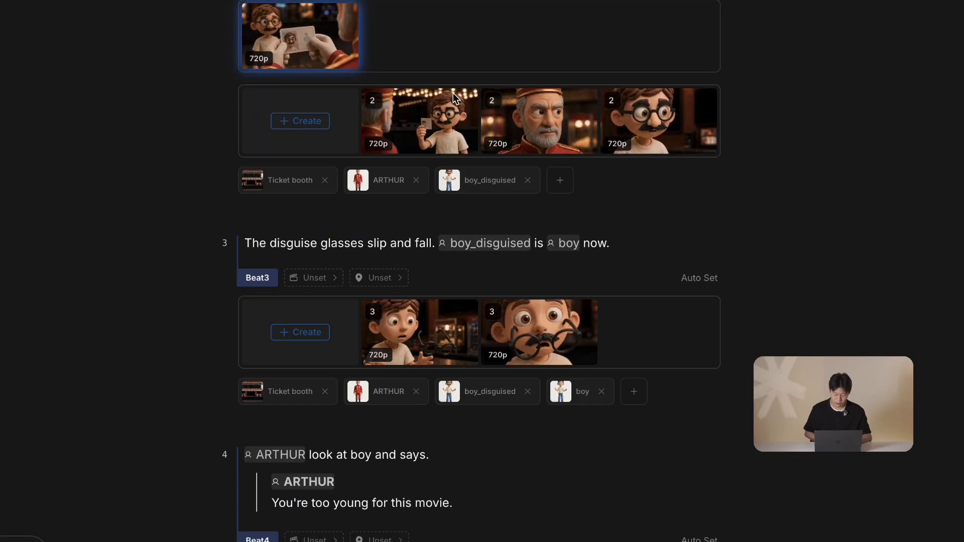
pyautogui.scroll(-20, 548, 98)
pyautogui.scroll(-5, 565, 496)
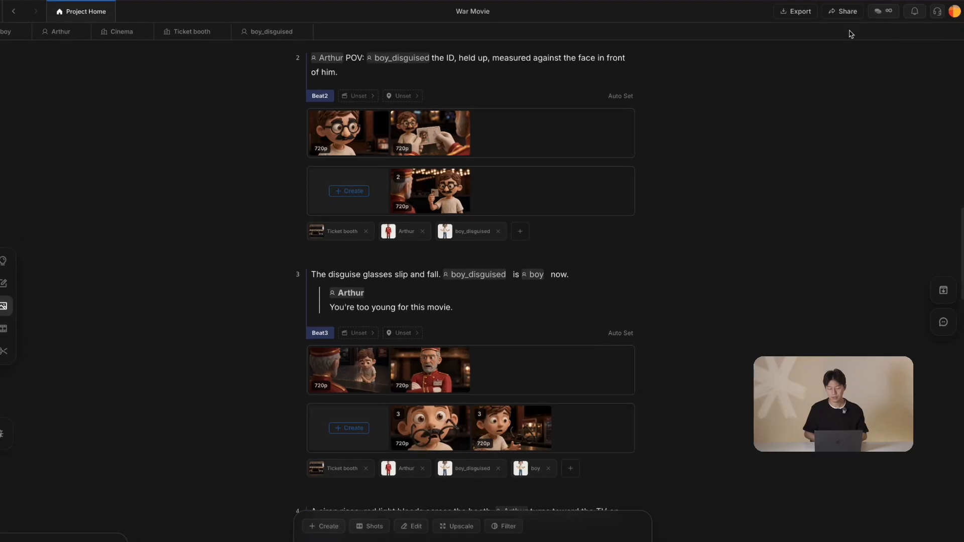
pyautogui.click(844, 12)
pyautogui.click(764, 79)
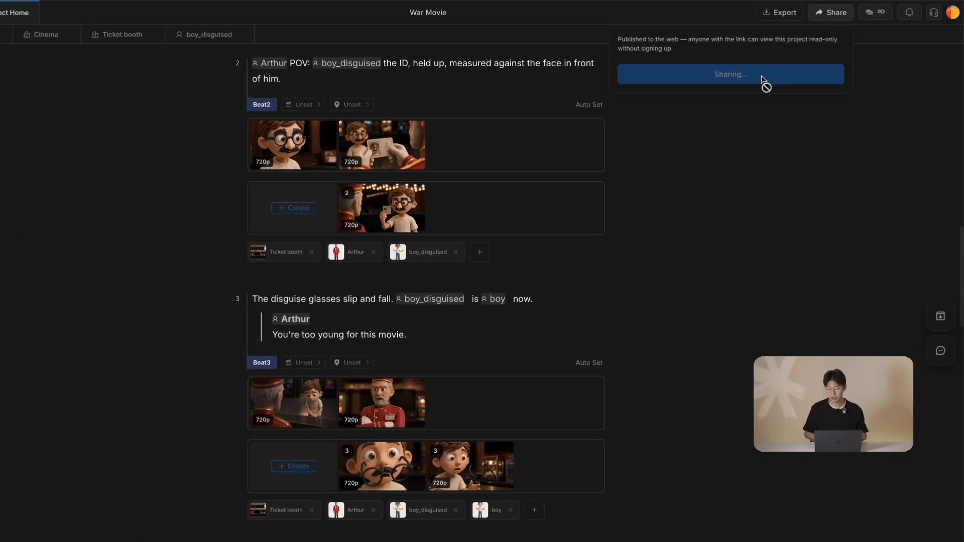
pyautogui.click(788, 75)
pyautogui.scroll(-5, 811, 120)
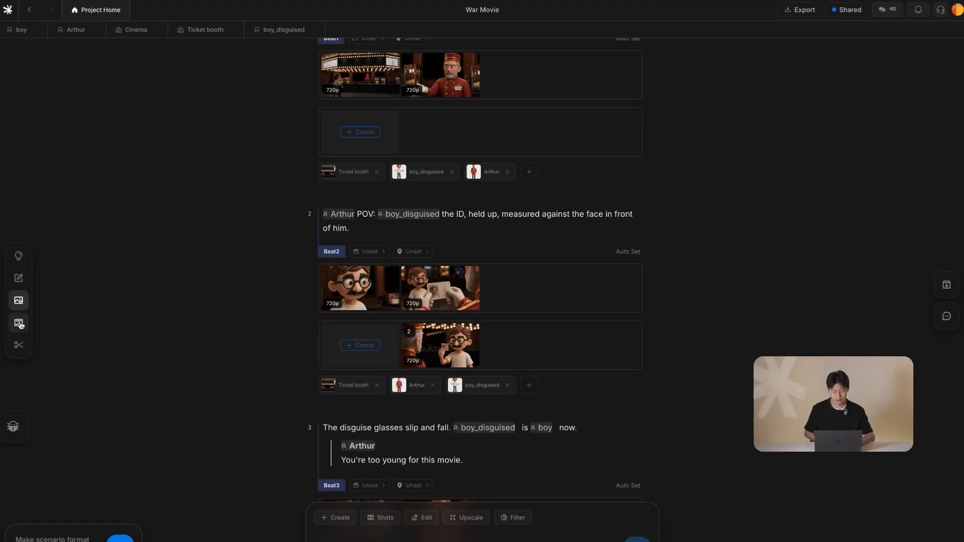
# Step: In the video stage, set the 00:15 marquee shot as start frame and add boy_disguised and Arthur as elements
pyautogui.click(18, 324)
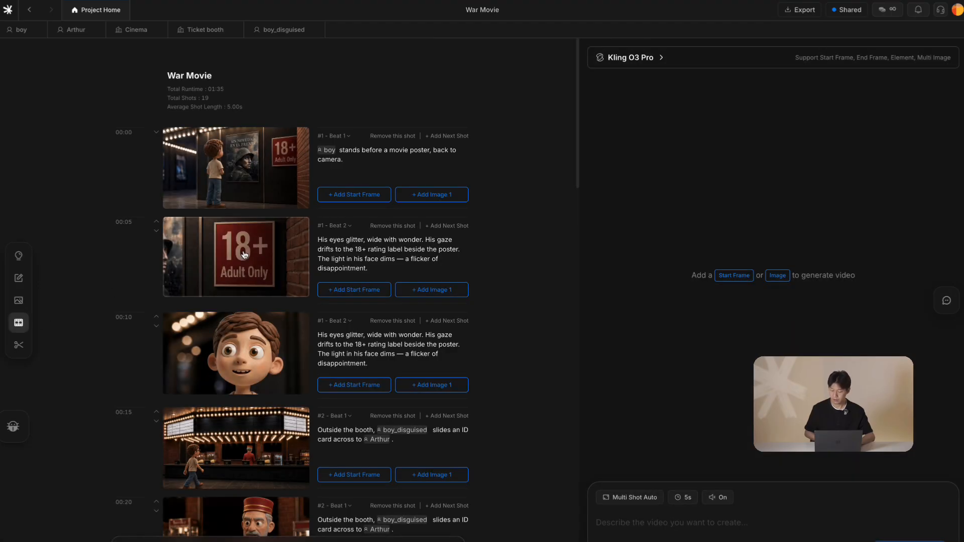
pyautogui.scroll(-1, 521, 213)
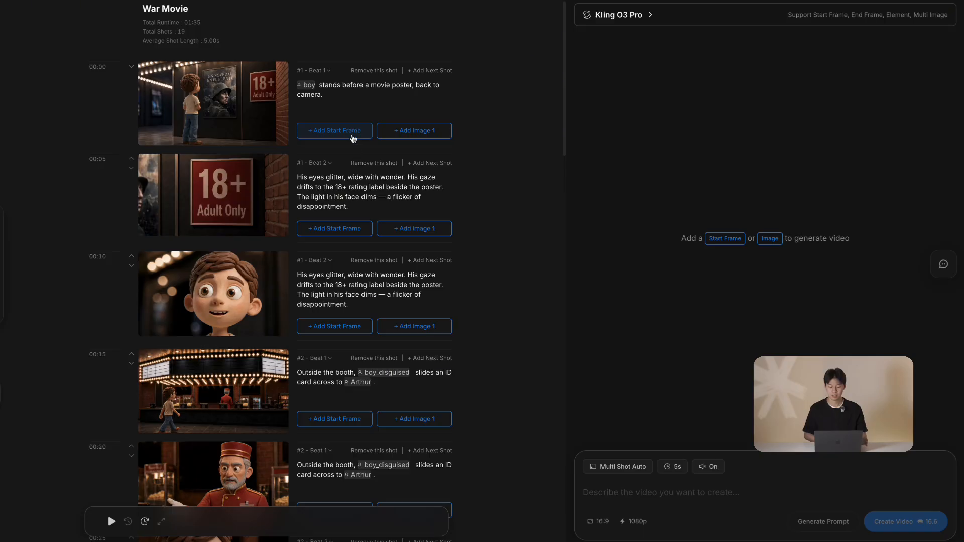
pyautogui.scroll(-2, 346, 166)
pyautogui.click(338, 367)
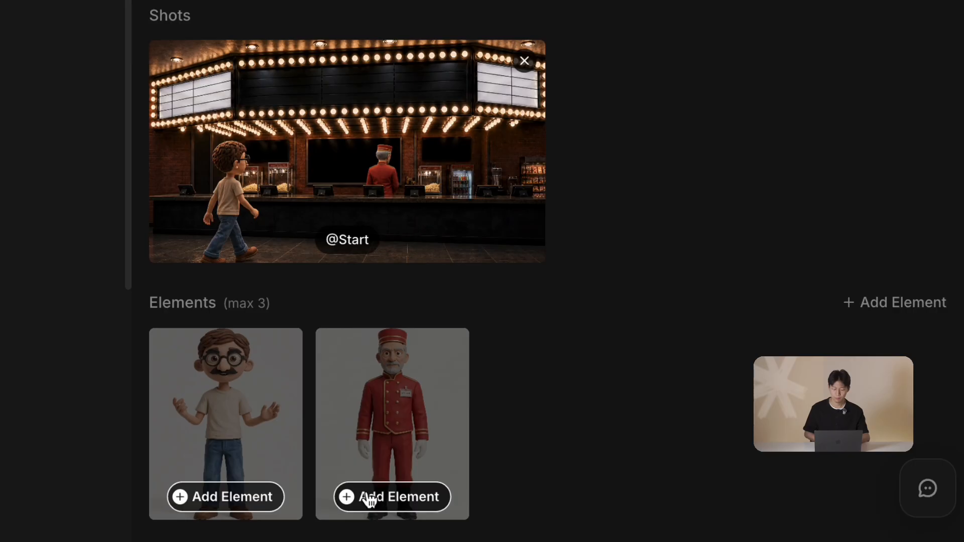
pyautogui.click(370, 497)
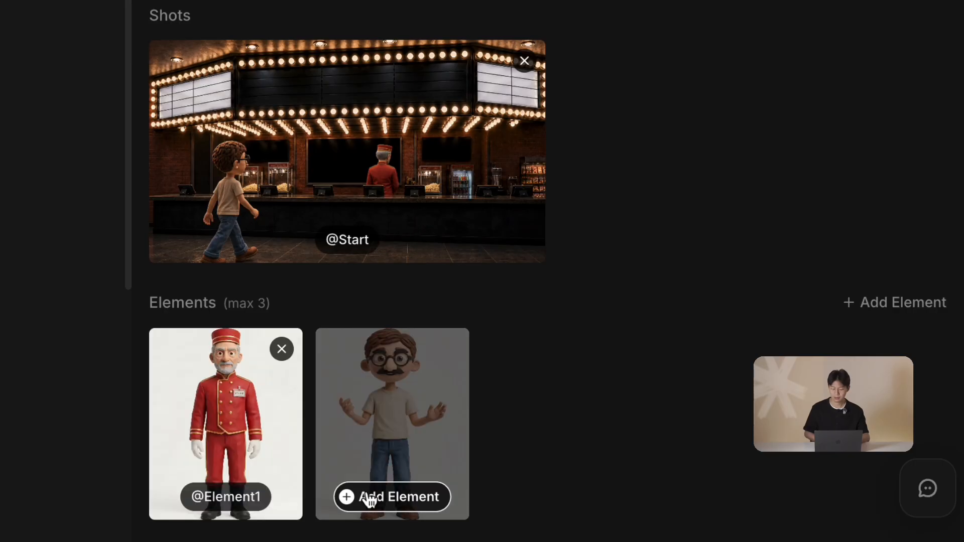
pyautogui.click(370, 498)
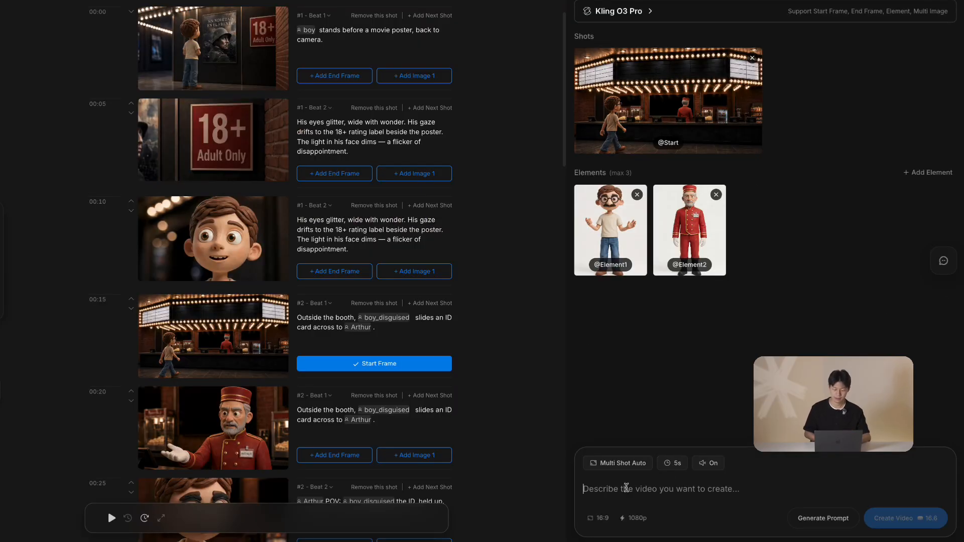
# Step: Write the video prompt "Element1 slowly walk to counter and Element2 look around. very slow push in", inserting both elements as references
pyautogui.write('@')
pyautogui.press('Down')
pyautogui.press('Return')
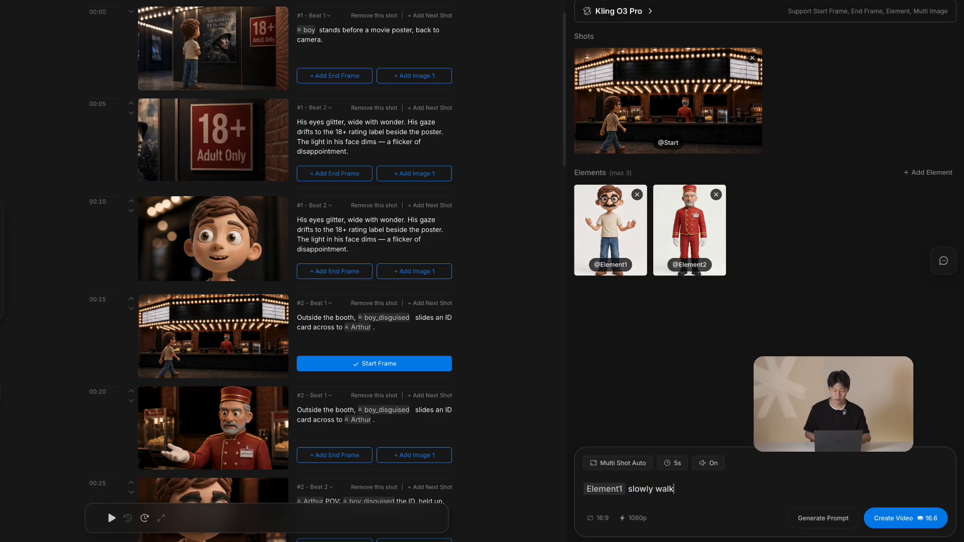
pyautogui.write('d @')
pyautogui.press('Down')
pyautogui.press('Return')
pyautogui.write('look around. very slow push in')
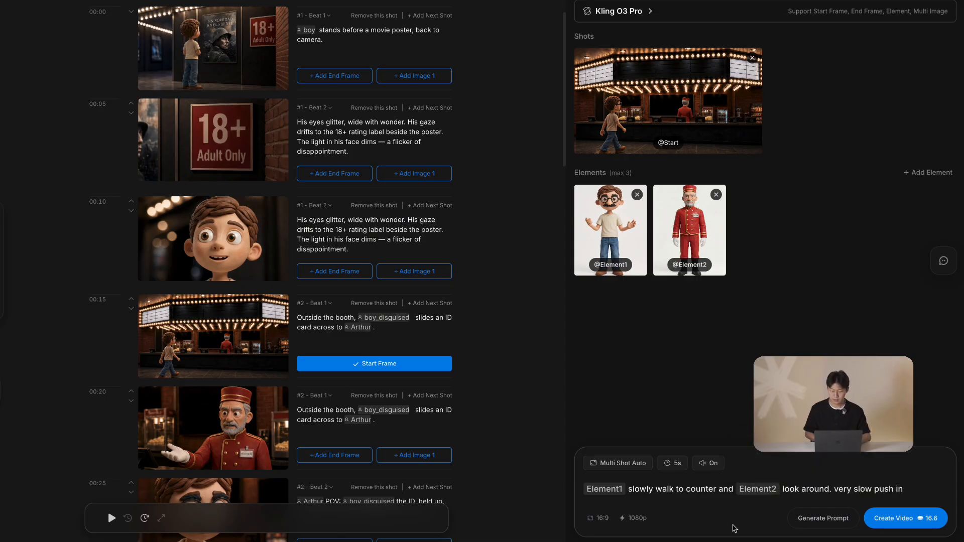